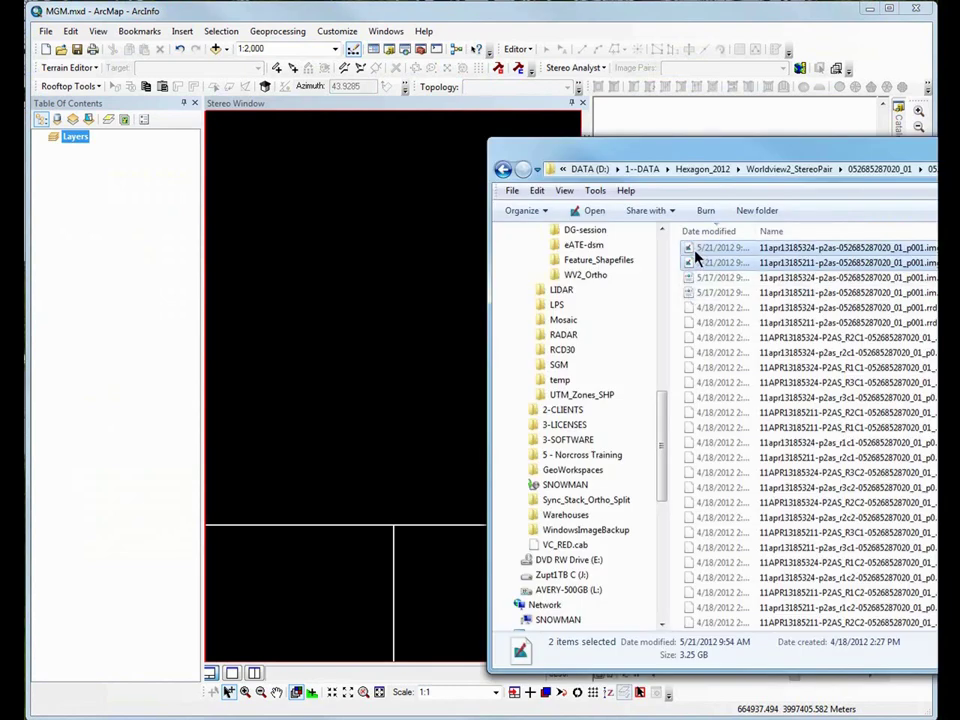
# Load both selected WorldView-2 .img stereo images from Explorer into ArcMap's table of contents.
pyautogui.moveTo(690, 252); pyautogui.dragTo(88, 326)
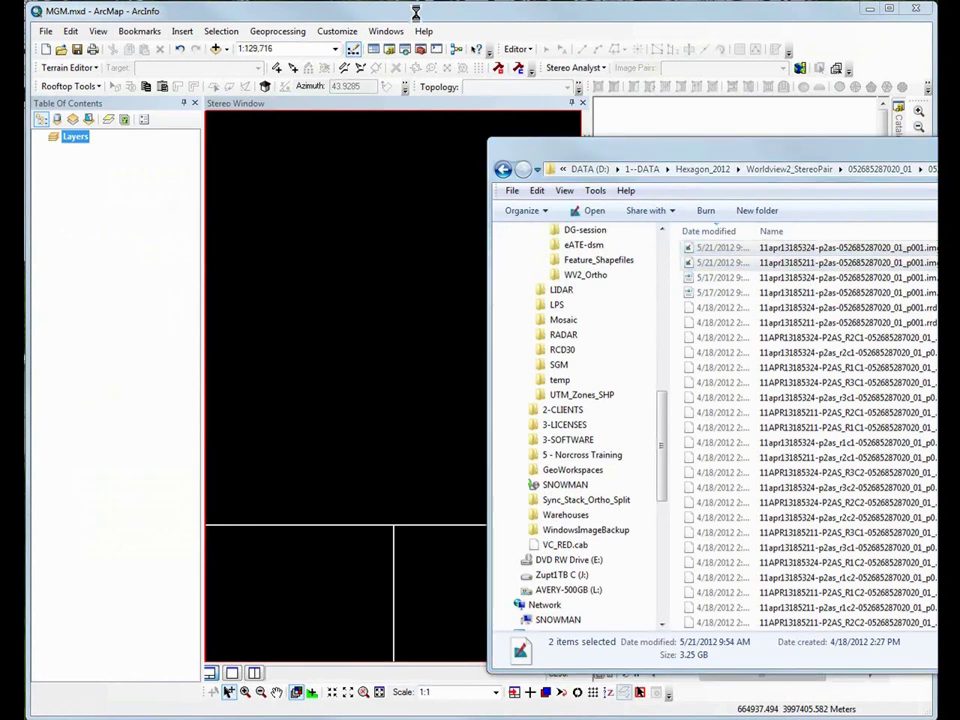
pyautogui.click(415, 12)
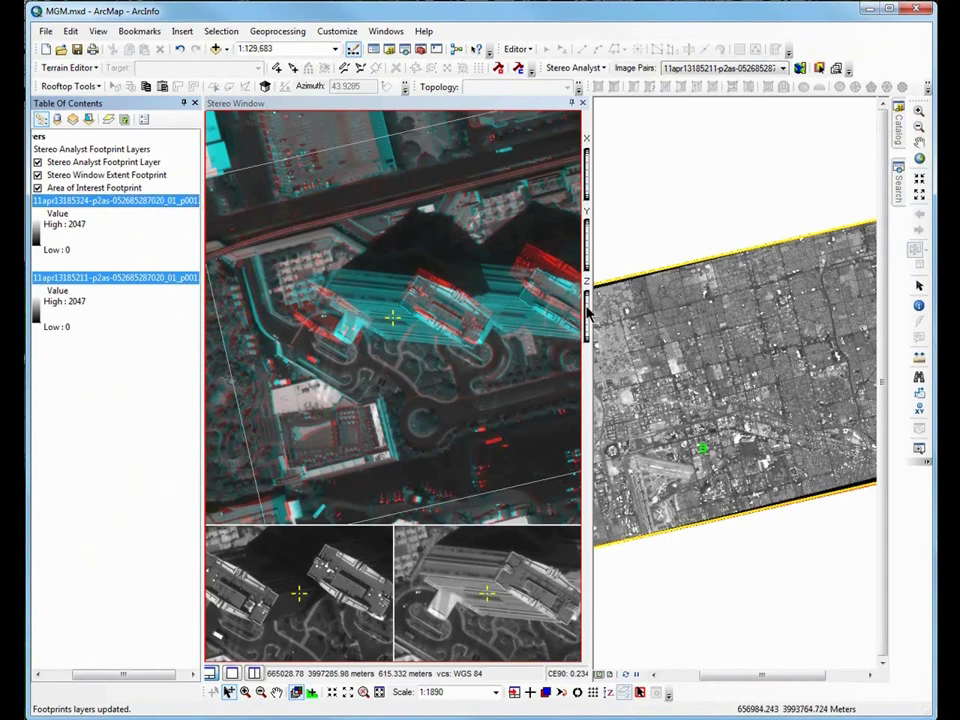
# Nudge the stereo cursor elevation with the Z slider to 616.332 m over the tower pair.
pyautogui.moveTo(587, 300); pyautogui.dragTo(603, 323)
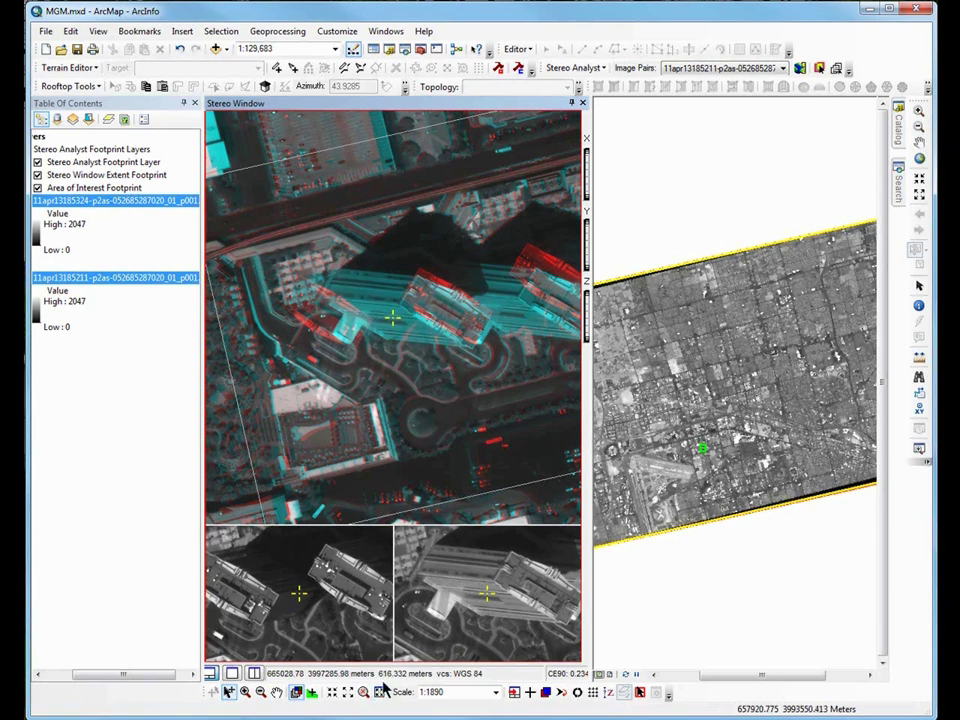
# Raise the cursor elevation to 743.332 m, then settle at 736.332 m so the tower rooftops fuse.
pyautogui.click(587, 328)
pyautogui.moveTo(587, 328); pyautogui.dragTo(590, 402)
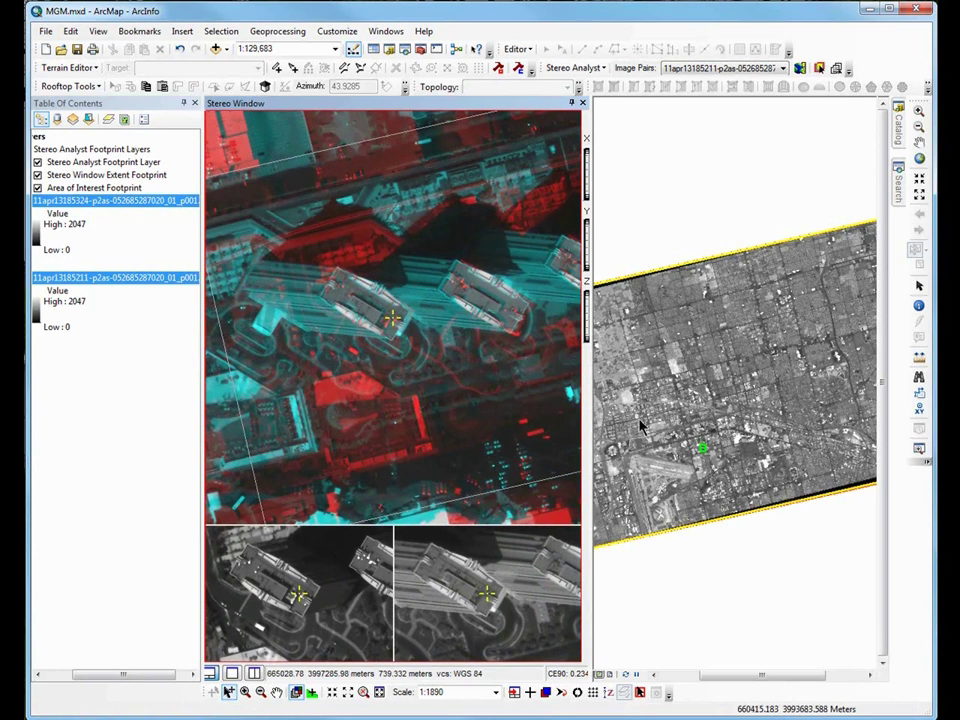
pyautogui.moveTo(584, 343); pyautogui.dragTo(594, 315)
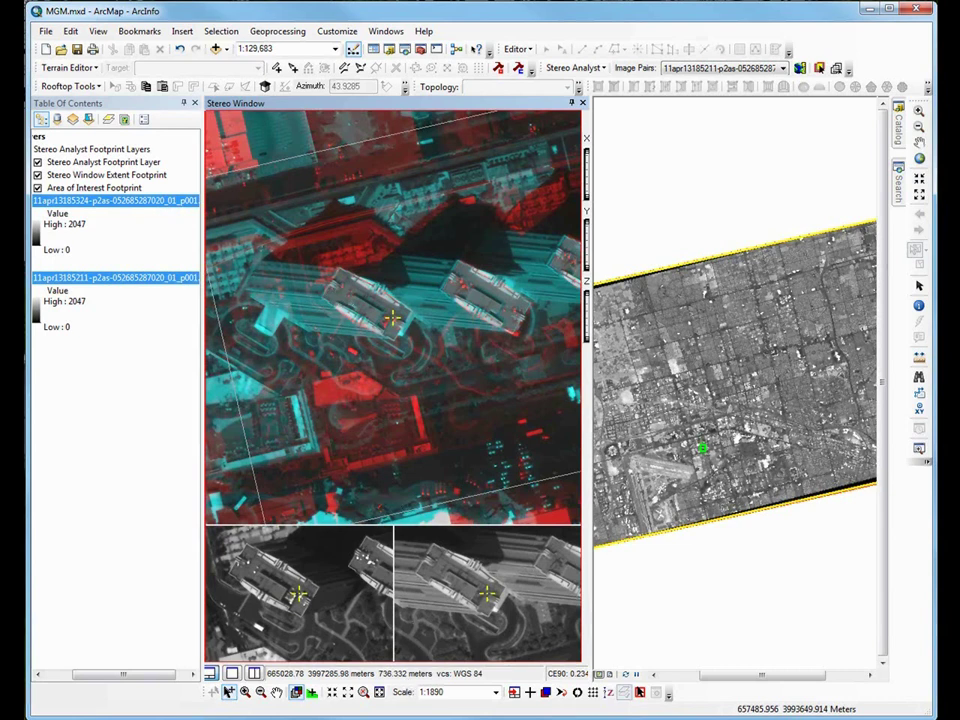
# Add MGM.shp from the Feature_Shapefiles folder in Catalog as a map layer.
pyautogui.click(38, 675)
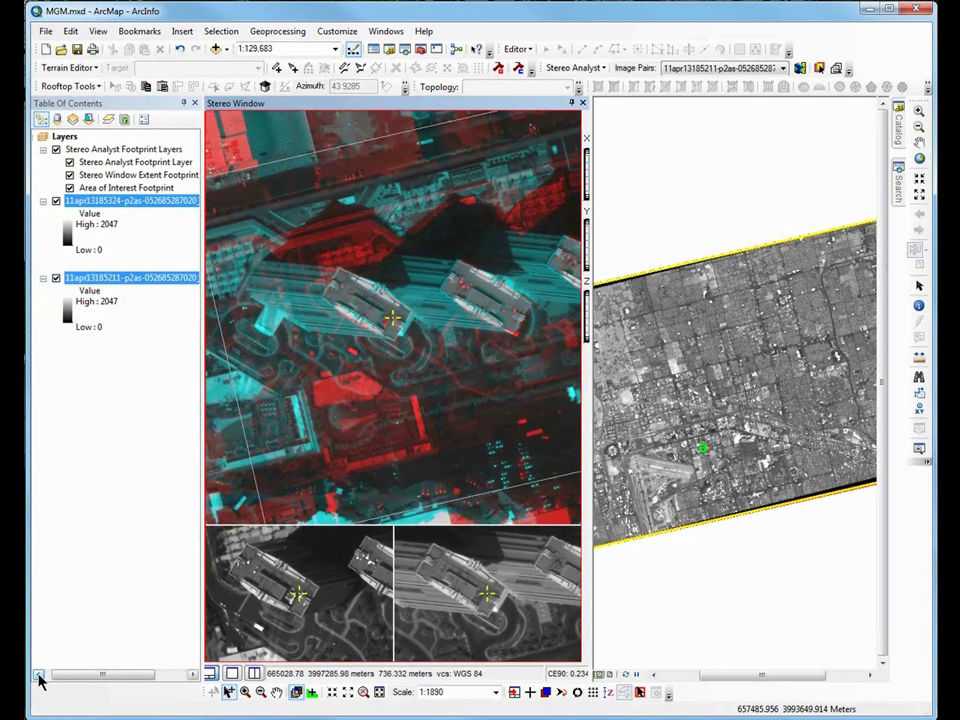
pyautogui.moveTo(900, 130)
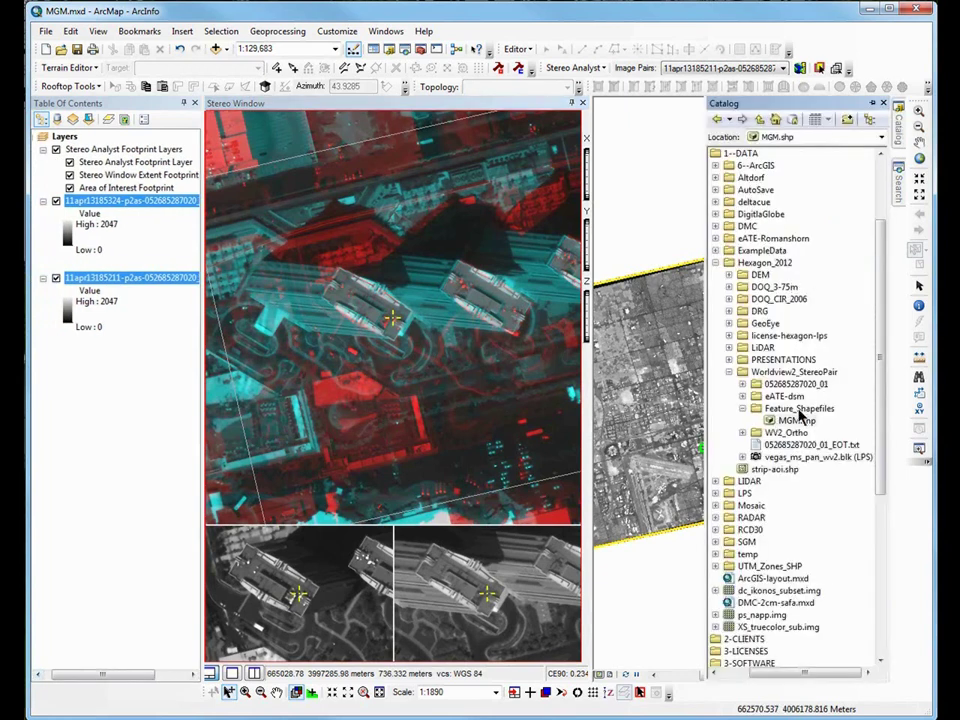
pyautogui.rightClick(799, 411)
pyautogui.moveTo(834, 508)
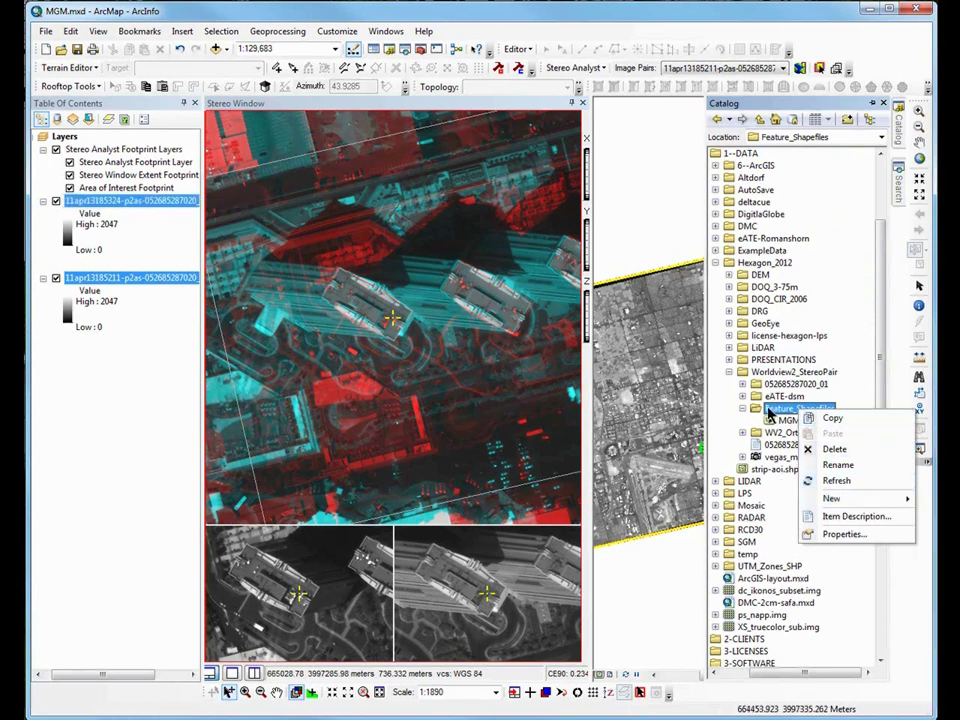
pyautogui.click(771, 410)
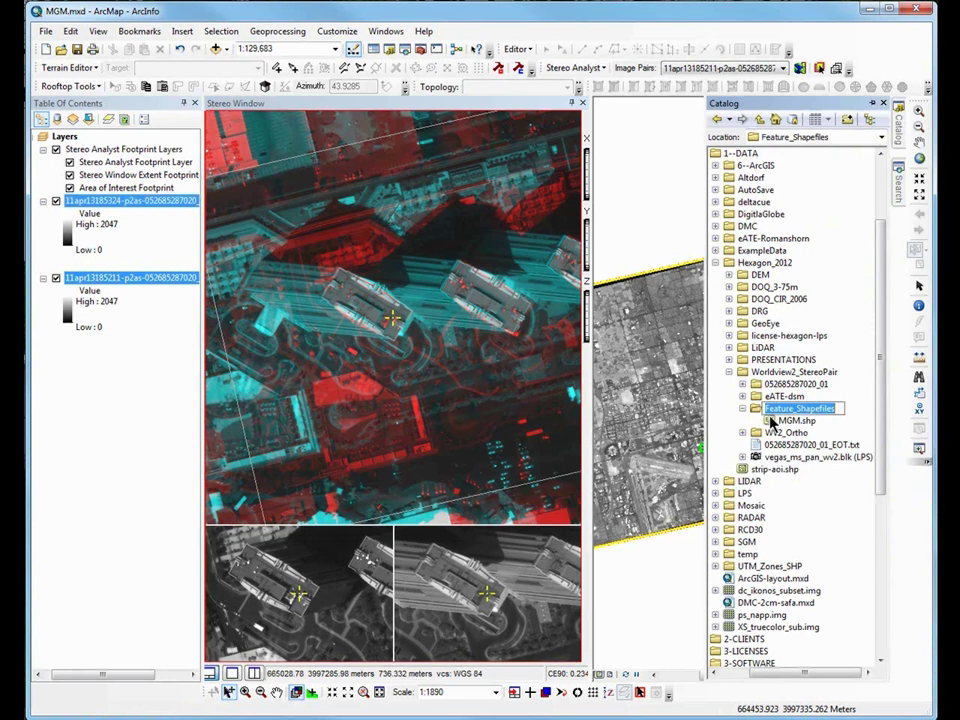
pyautogui.click(771, 421)
pyautogui.moveTo(771, 421); pyautogui.dragTo(124, 392)
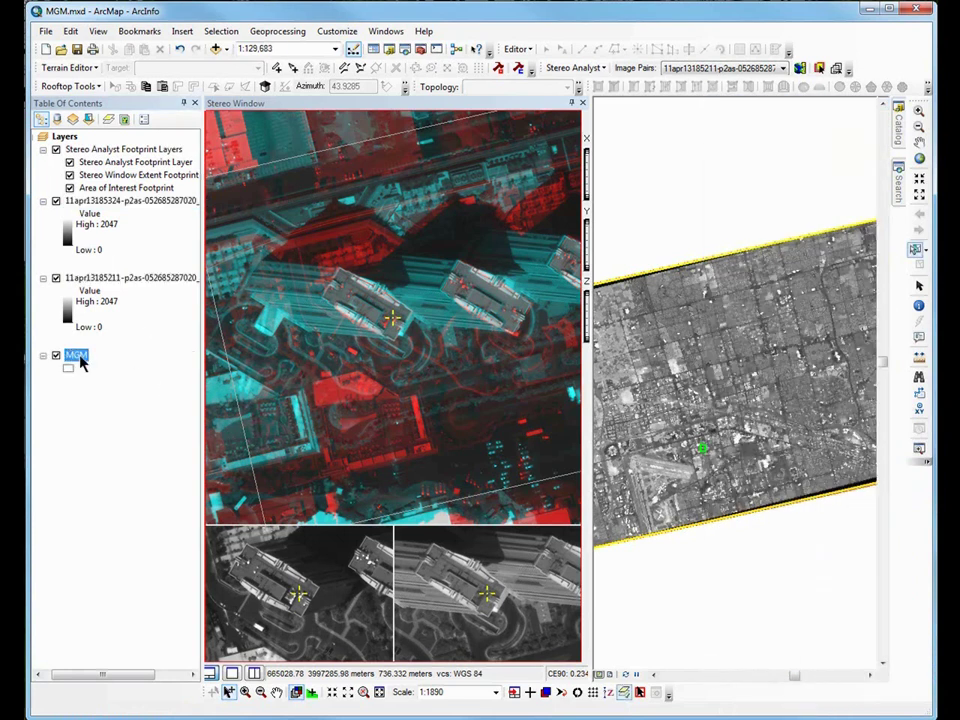
# Start editing the MGM layer and select the MGM feature template in Create Features.
pyautogui.rightClick(76, 355)
pyautogui.moveTo(150, 533)
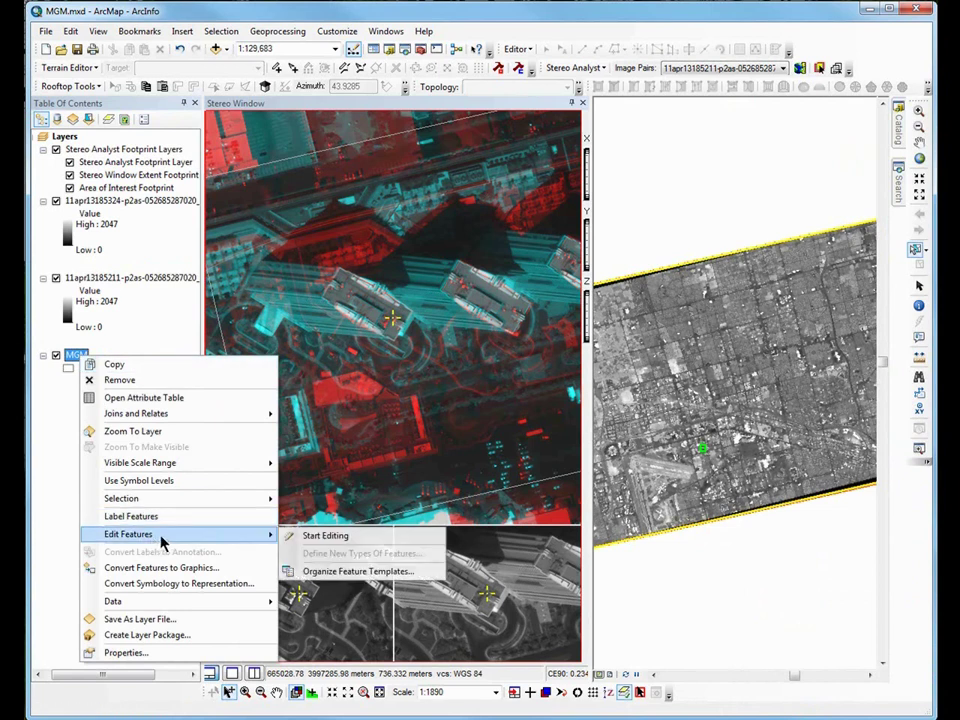
pyautogui.click(326, 536)
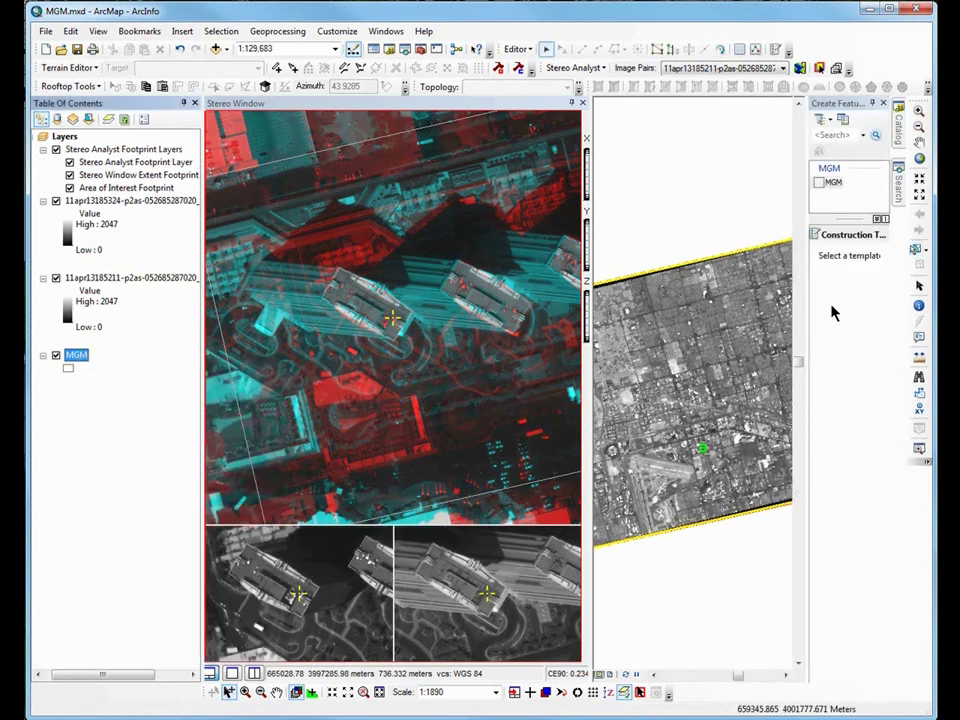
pyautogui.click(833, 182)
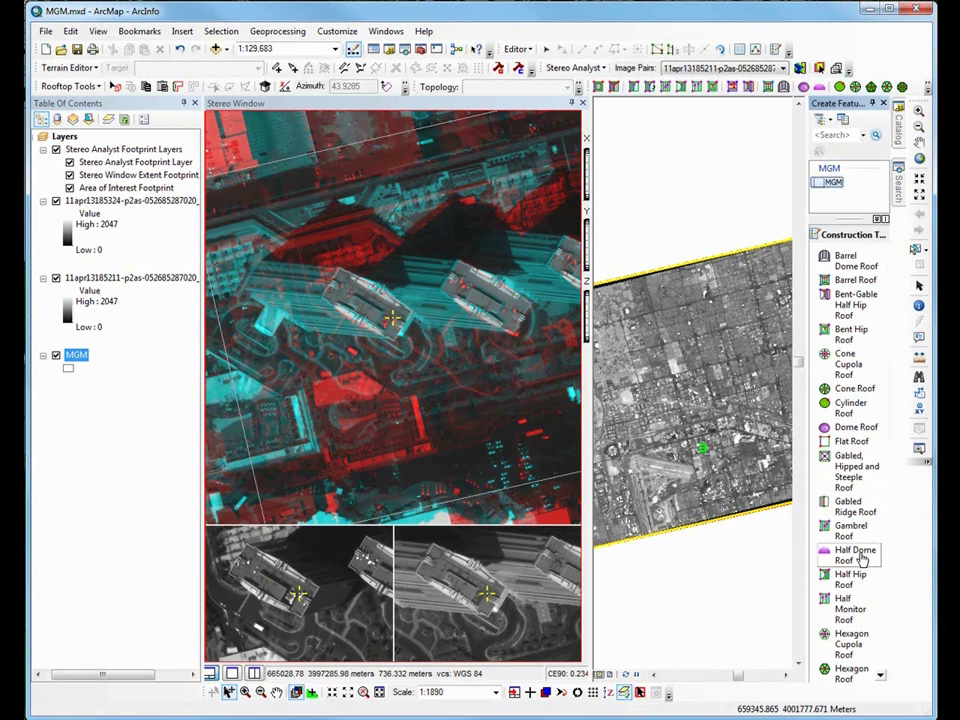
# Choose the Flat Roof construction tool and zoom the stereo view onto the tower's roof corner.
pyautogui.click(843, 443)
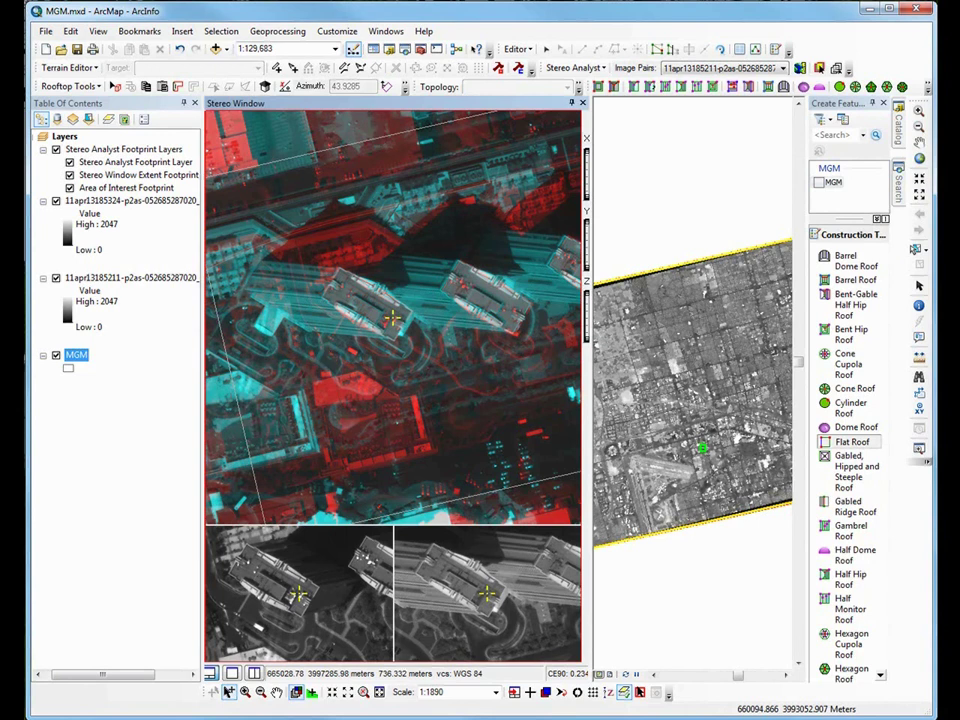
pyautogui.scroll(5, 391, 318)
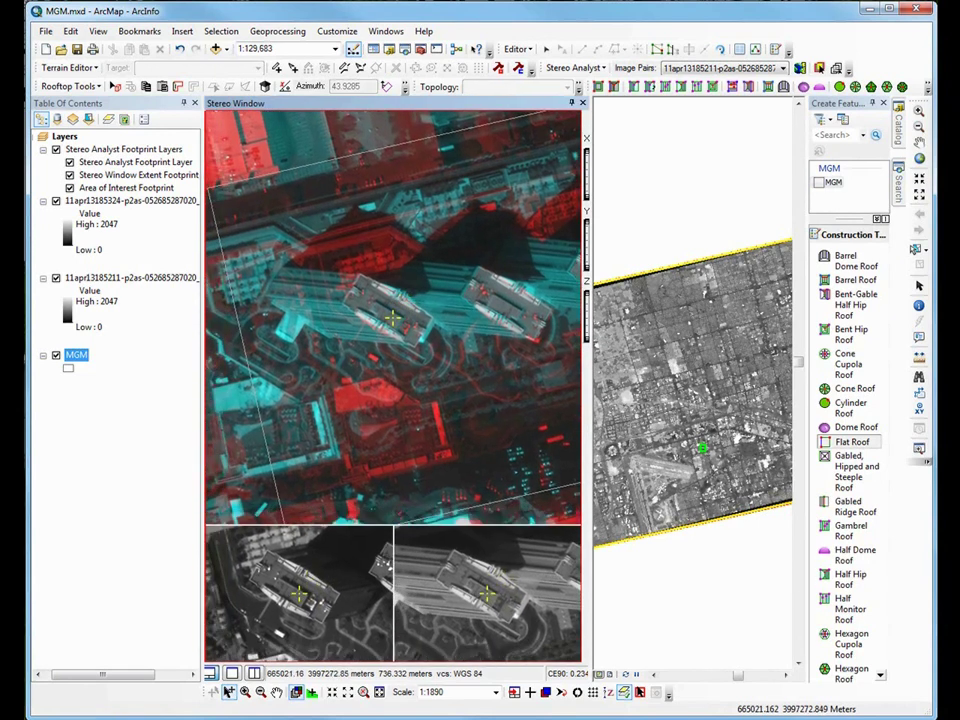
pyautogui.scroll(4, 392, 318)
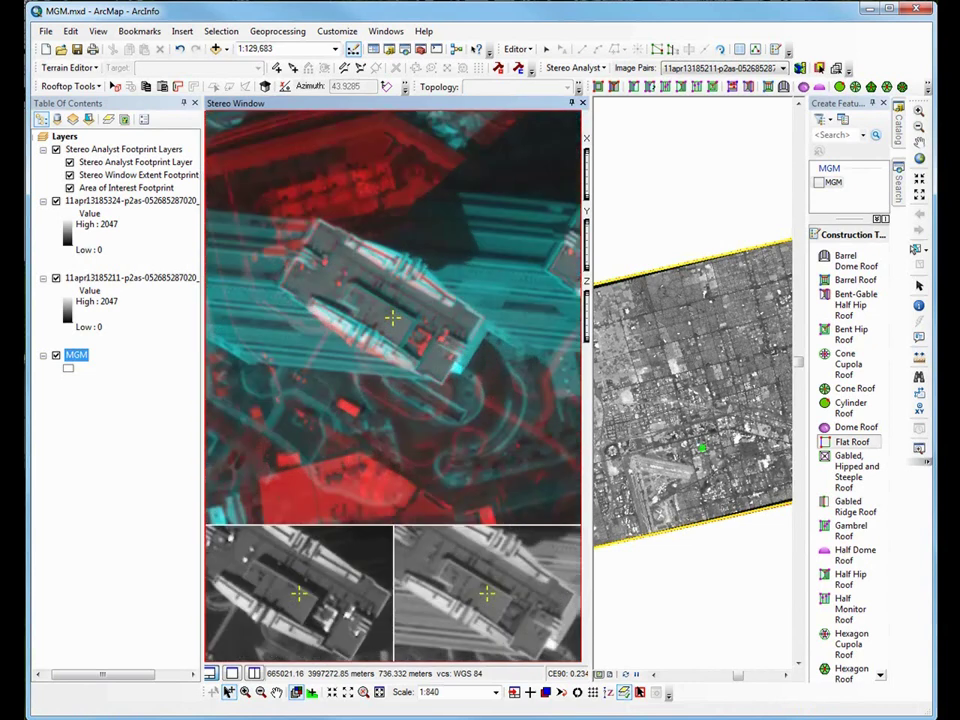
pyautogui.moveTo(391, 318); pyautogui.dragTo(409, 335, button='middle')
pyautogui.scroll(2, 391, 318)
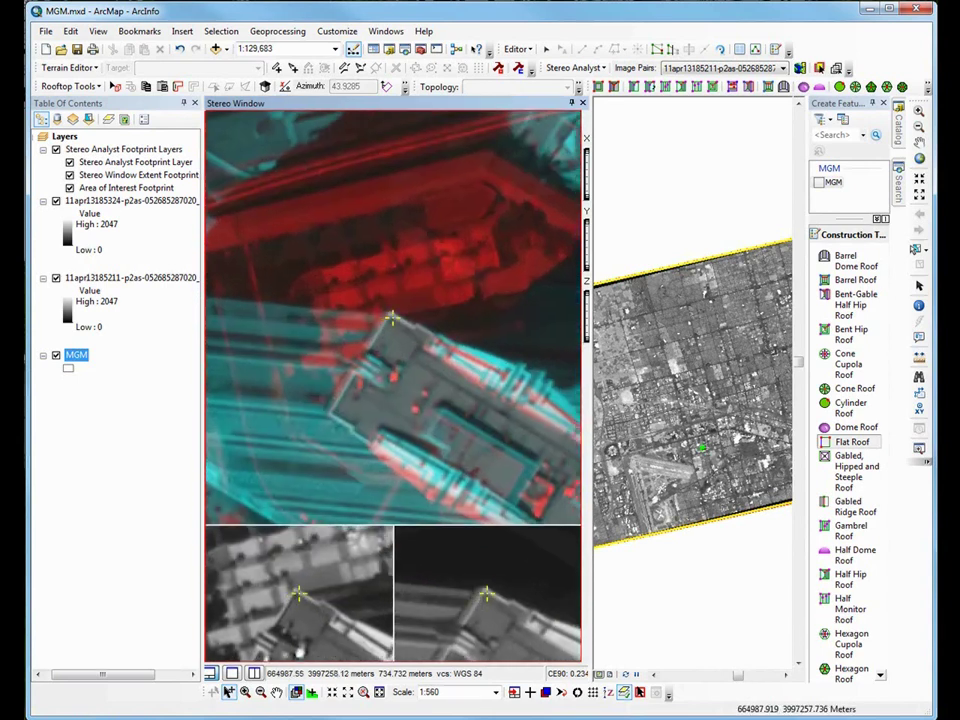
pyautogui.moveTo(391, 318)
pyautogui.mouseDown(button='middle')
pyautogui.moveTo(400, 323)
pyautogui.moveTo(393, 318)
pyautogui.mouseUp(button='middle')
# Digitize the tower's flat roof from three corner points, then view its surroundings.
pyautogui.click(392, 318)
pyautogui.click(392, 318)
pyautogui.click(392, 318)
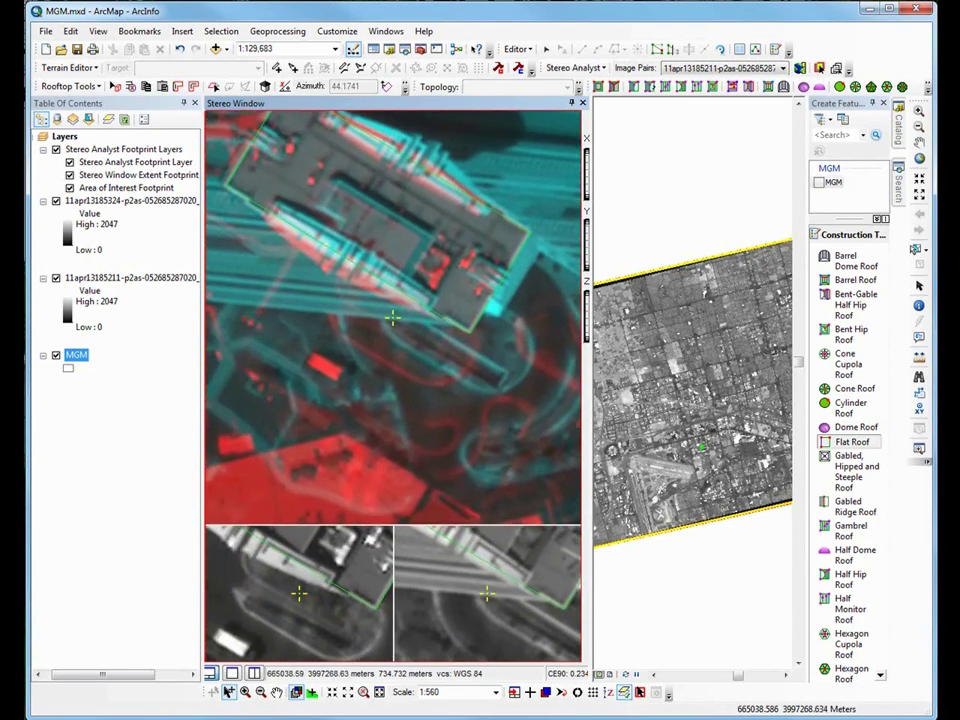
pyautogui.scroll(5, 392, 318)
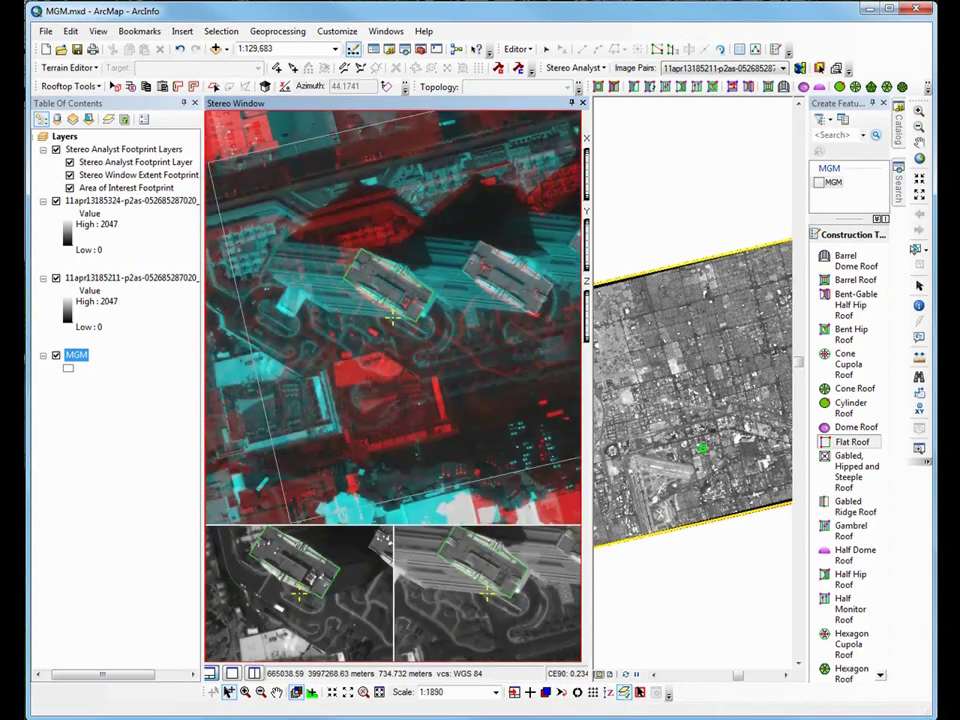
pyautogui.moveTo(392, 318); pyautogui.dragTo(392, 318, button='middle')
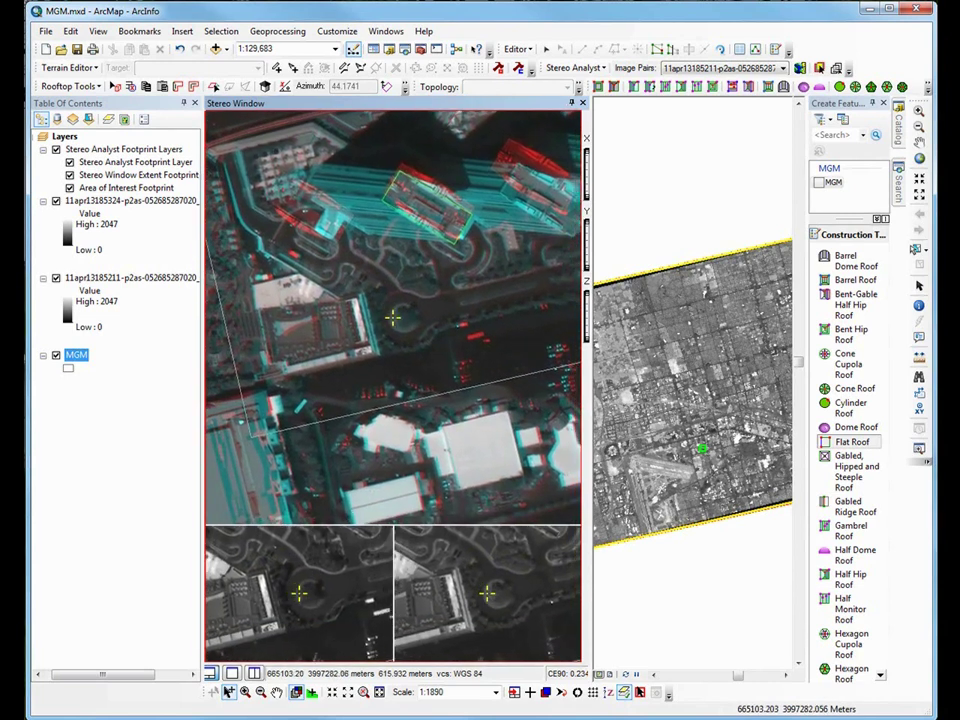
# Apply Extrude Roof Base to the roof outline, centre the 3D building, and review the Rooftop Tools options.
pyautogui.rightClick(392, 318)
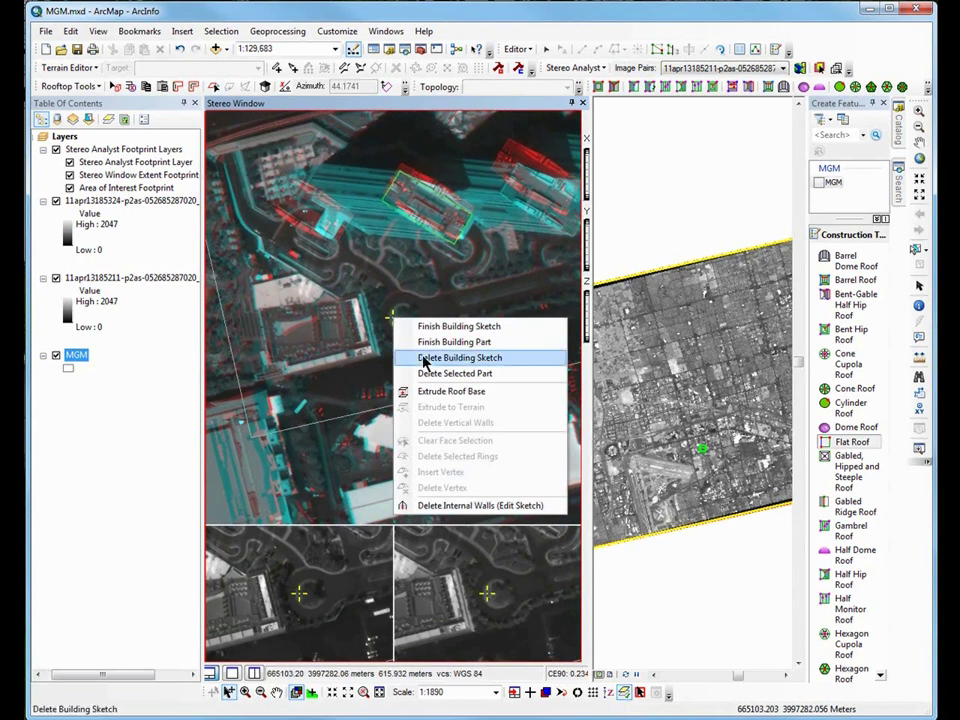
pyautogui.click(431, 391)
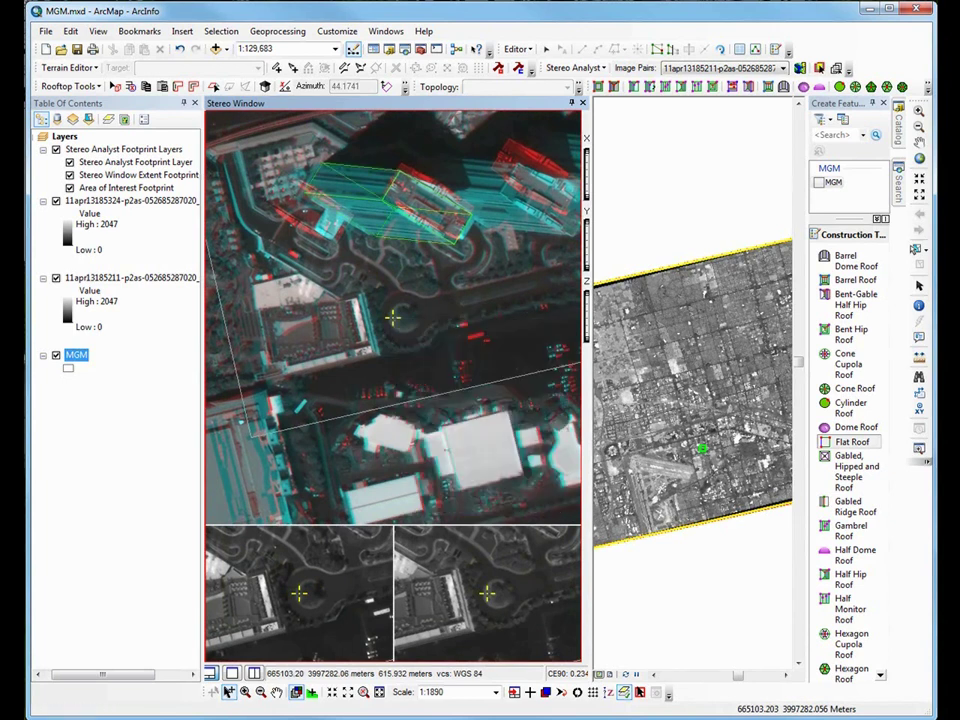
pyautogui.moveTo(392, 318)
pyautogui.mouseDown(button='middle')
pyautogui.moveTo(417, 413)
pyautogui.moveTo(387, 324)
pyautogui.moveTo(382, 330)
pyautogui.mouseUp(button='middle')
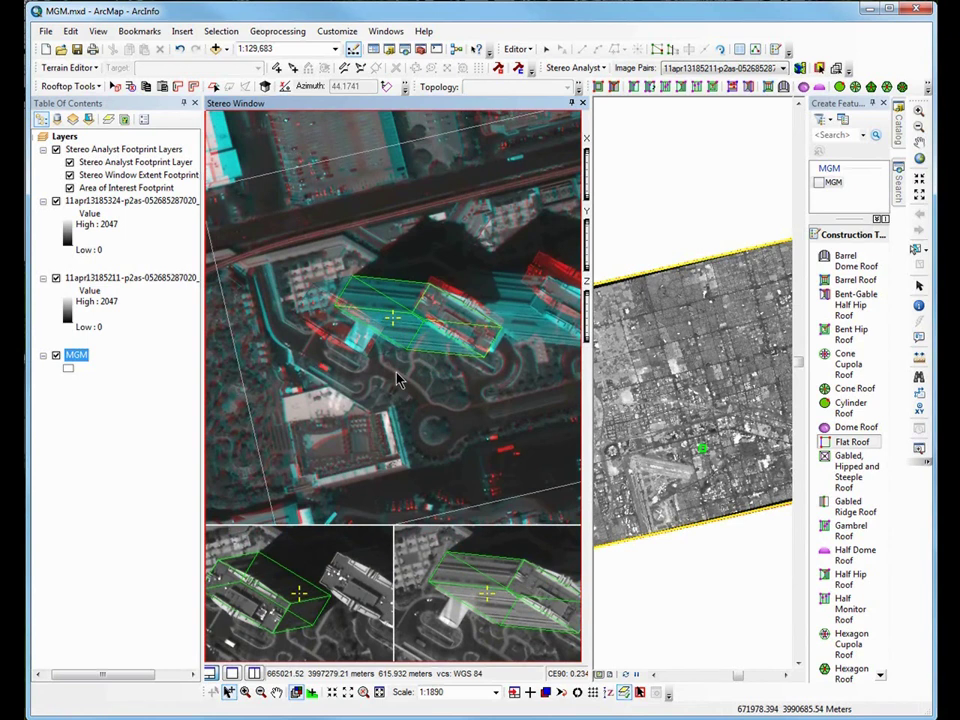
pyautogui.click(56, 88)
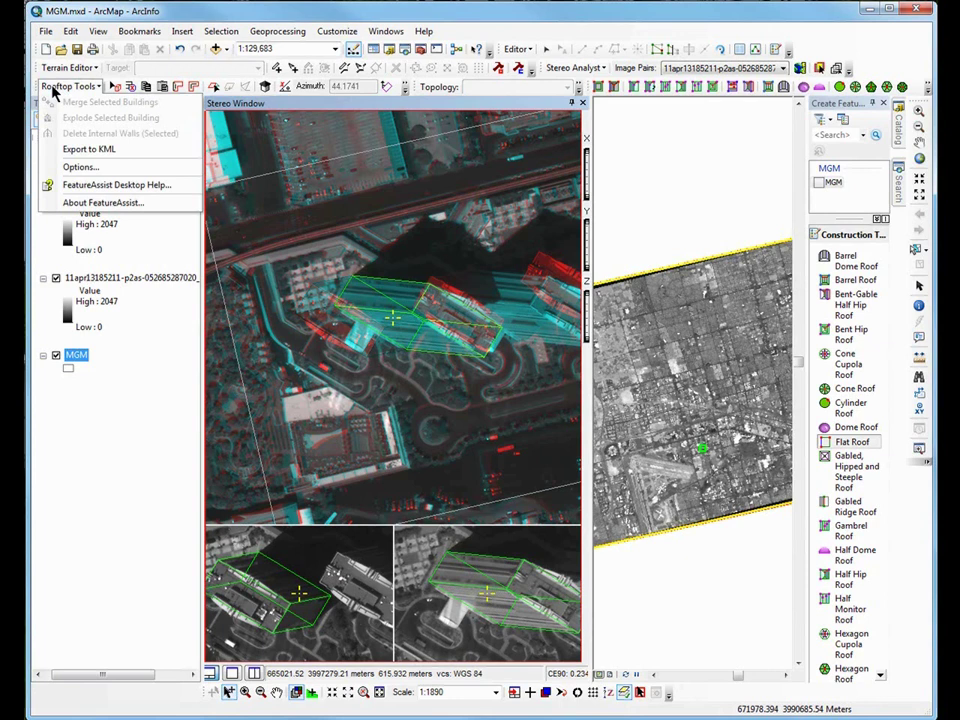
# Choose Import Project... from the Stereo Analyst dropdown.
pyautogui.click(573, 67)
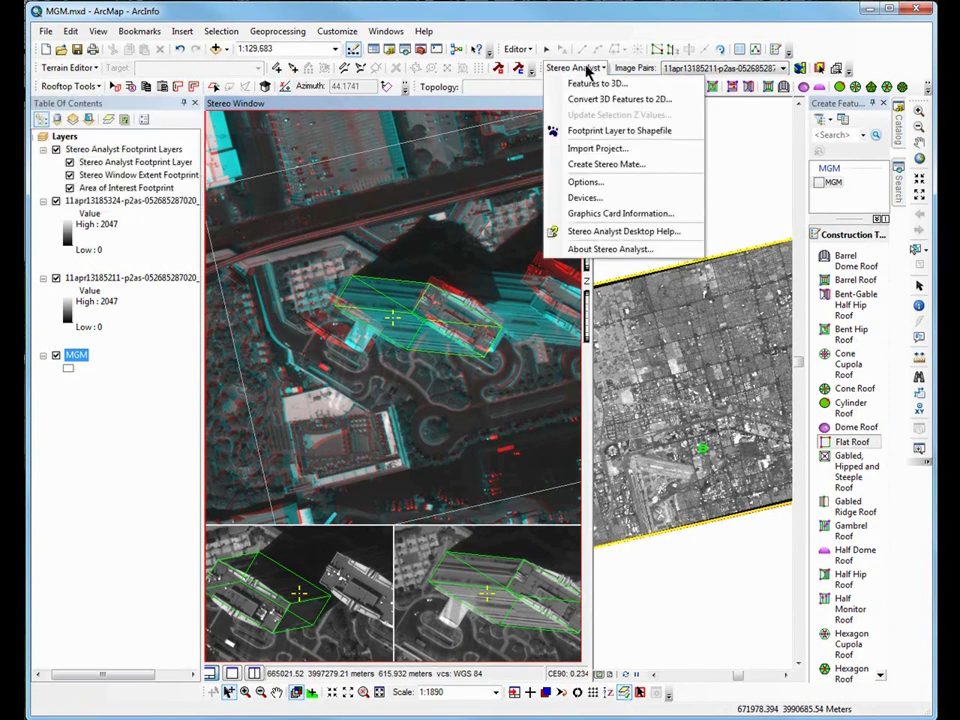
pyautogui.click(596, 152)
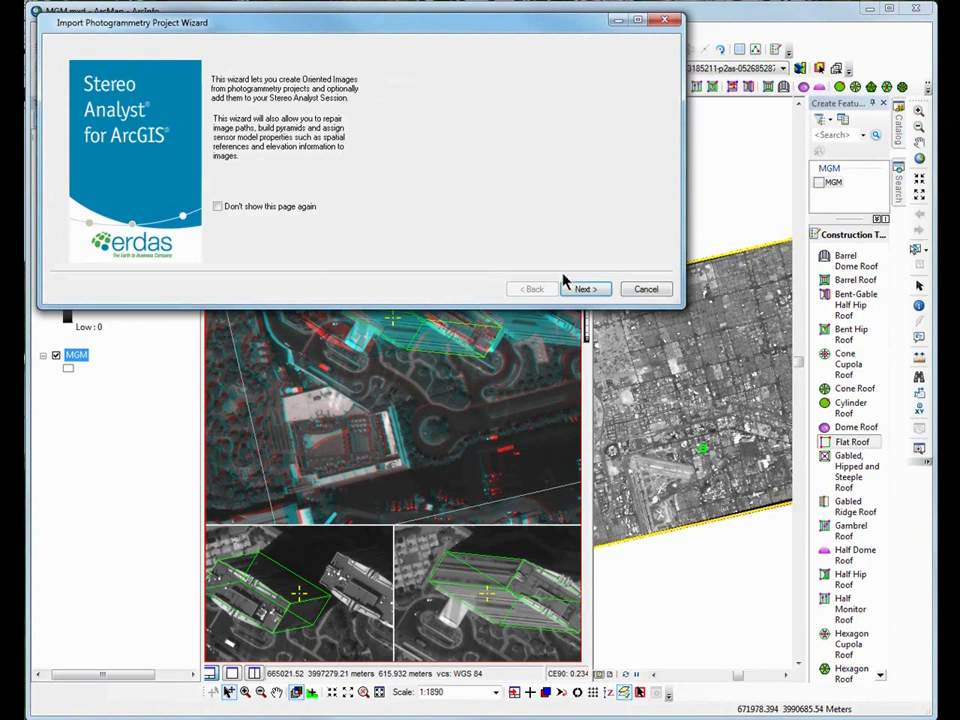